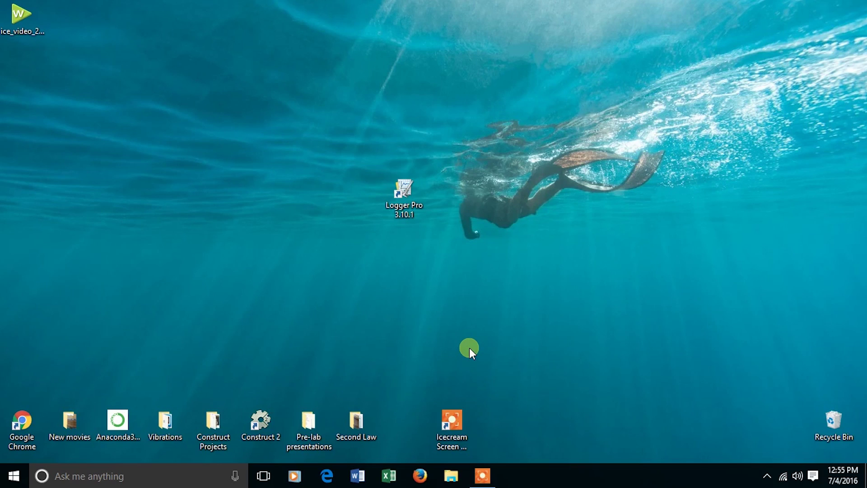
Launch Logger Pro 3.10.1 and open the recent file sample data.cmbl.
double_click(398, 185)
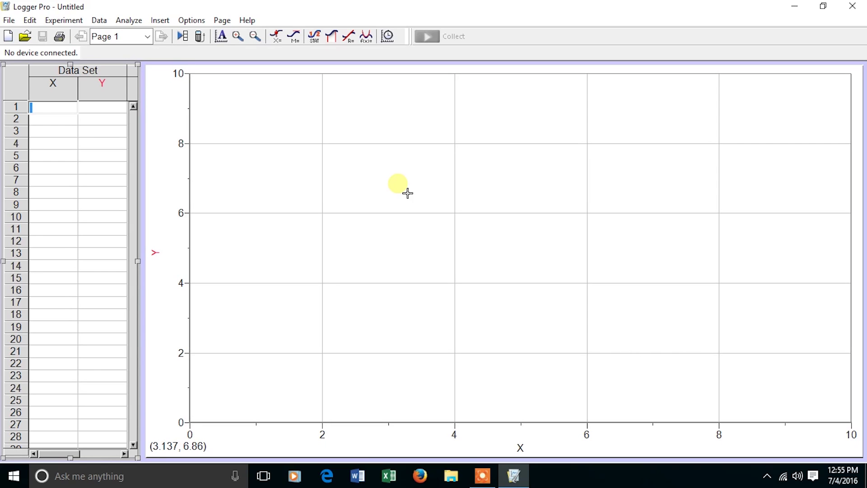
left_click(9, 20)
mouse_move(33, 63)
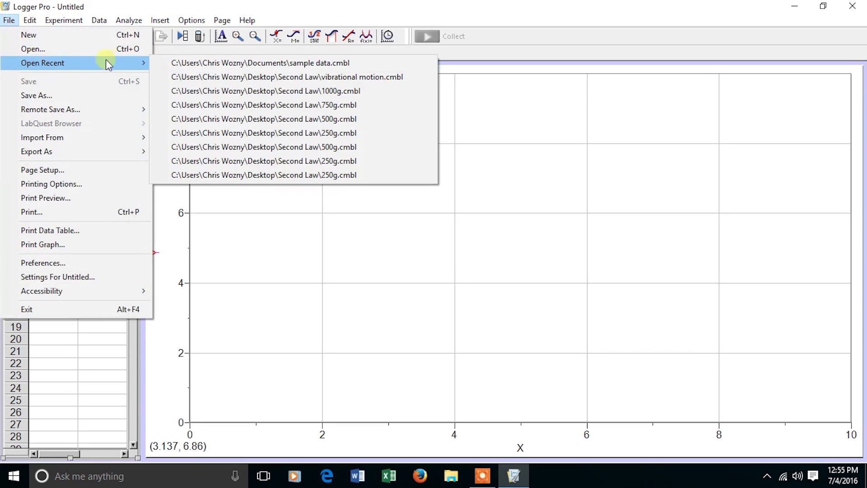
left_click(173, 64)
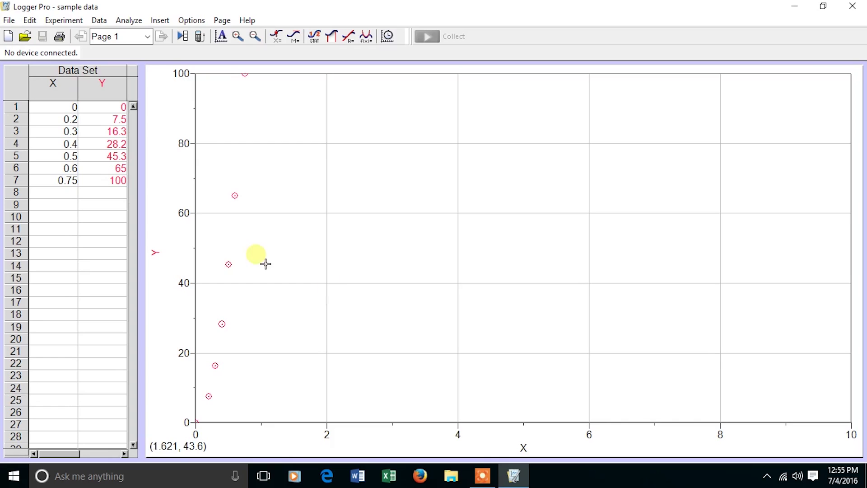
Rename the X column to time, with short name t and units s.
double_click(55, 94)
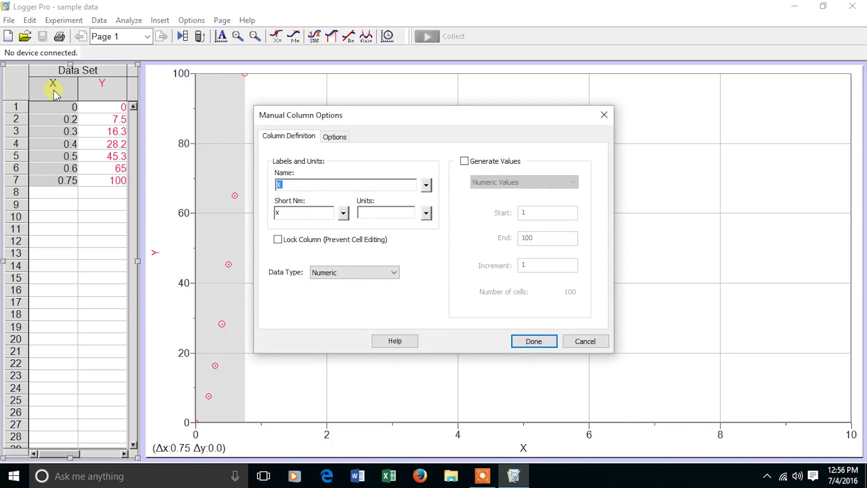
type("time")
left_click(291, 214)
key("BackSpace")
type("t")
left_click(361, 213)
type("s")
left_click(529, 341)
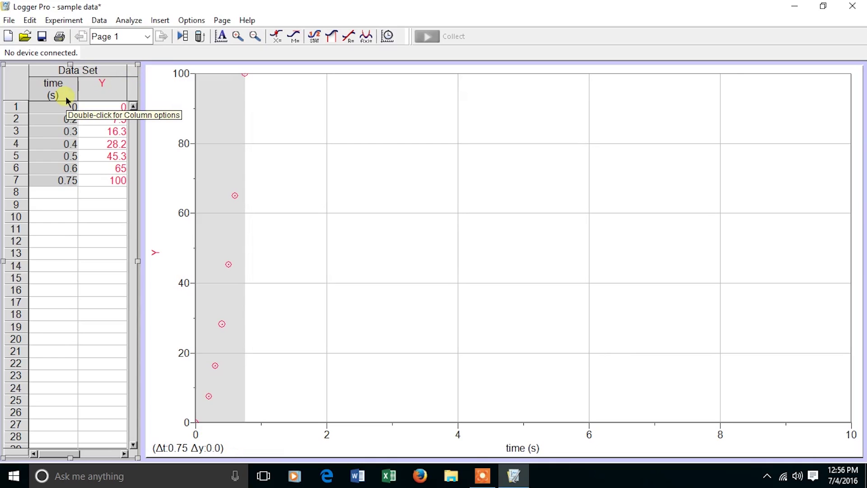
Rename the Y column to distance, with short name d and units cm.
double_click(103, 93)
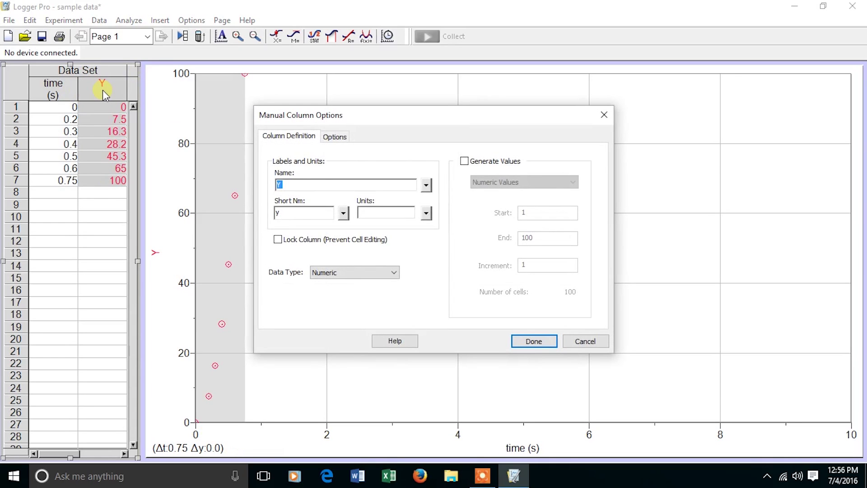
type("distance")
left_click(288, 215)
key("BackSpace")
type("d")
left_click(366, 215)
type("cm")
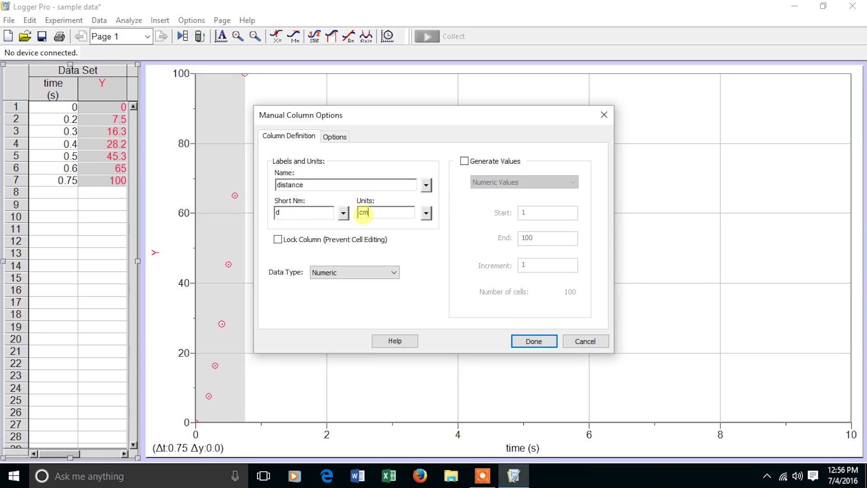
Plot the distance points as cobalt-coloured filled diamonds and apply the column settings.
left_click(335, 138)
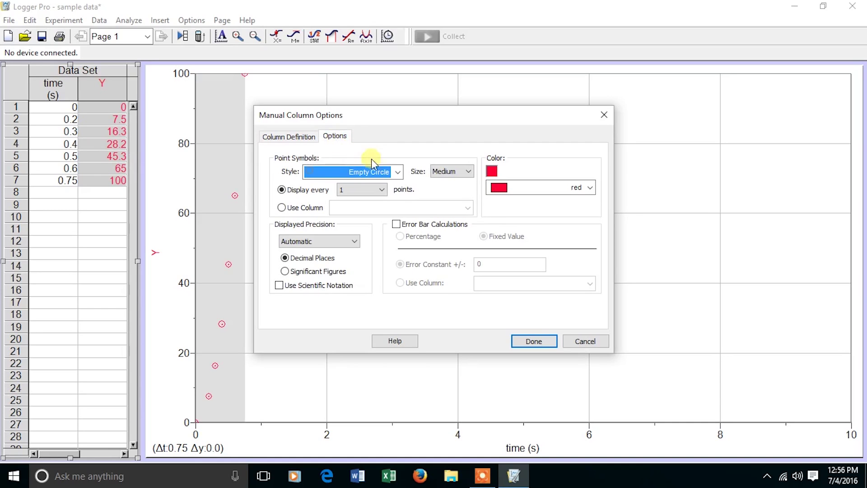
left_click(398, 172)
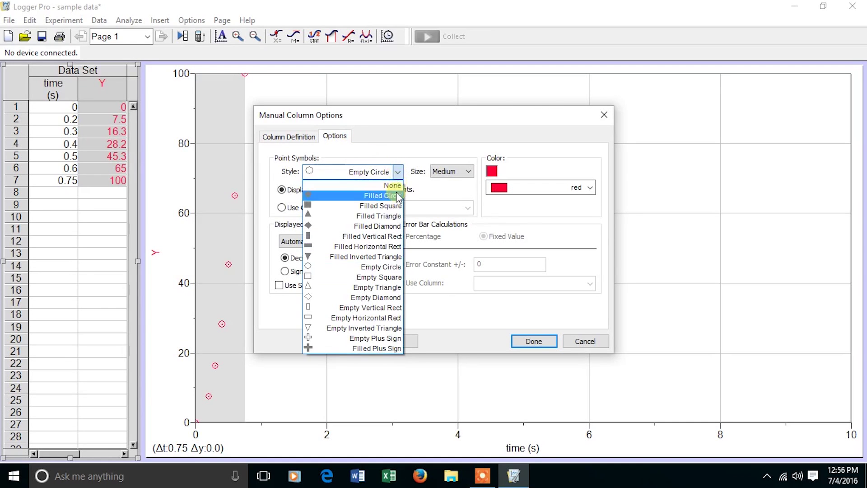
left_click(393, 225)
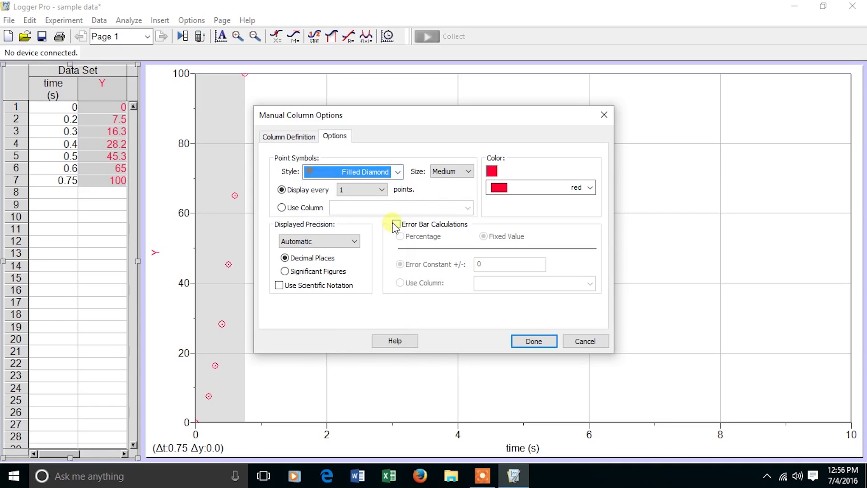
left_click(589, 187)
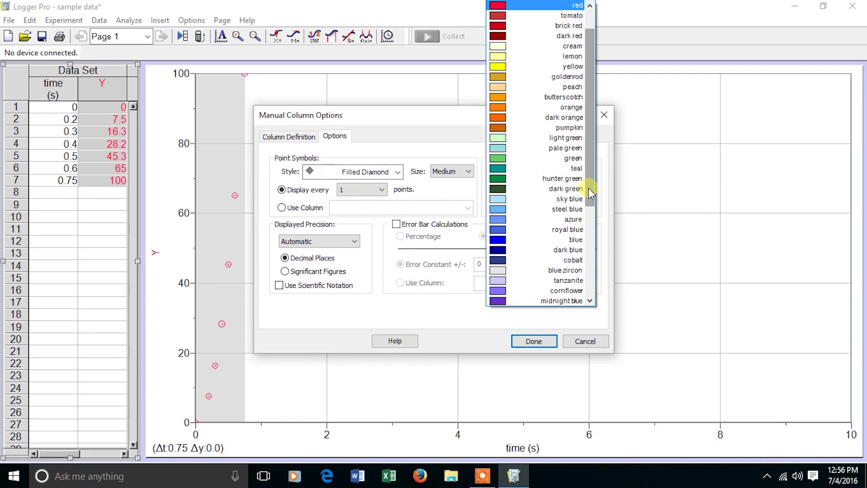
left_click(579, 265)
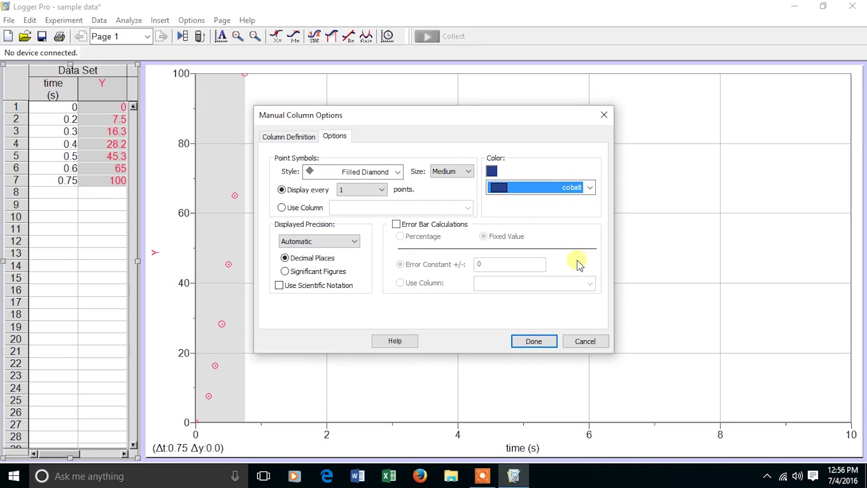
left_click(533, 341)
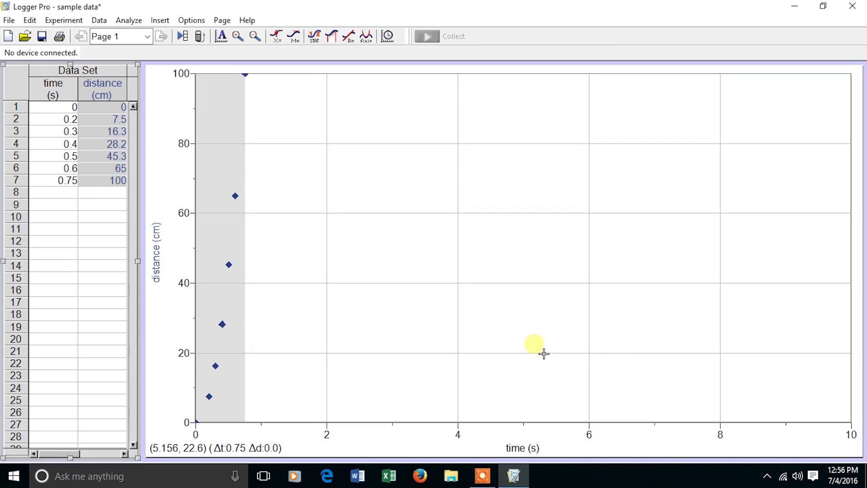
Clear the graph selection and title the graph 'Rolling Ball Down a Ramp'.
left_click(276, 192)
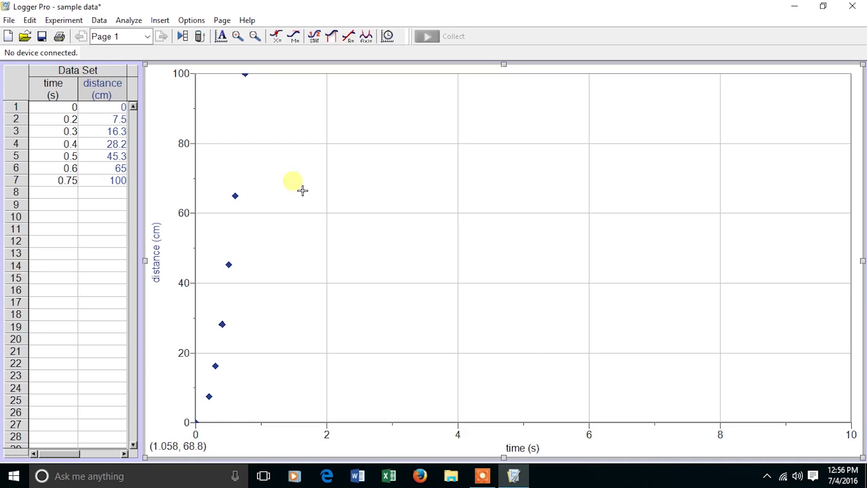
double_click(380, 193)
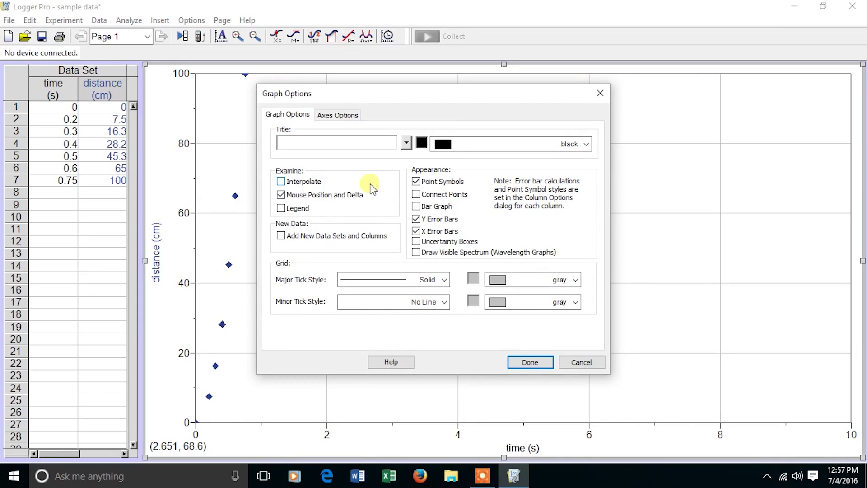
type("Rolling Ball Down a Ramp")
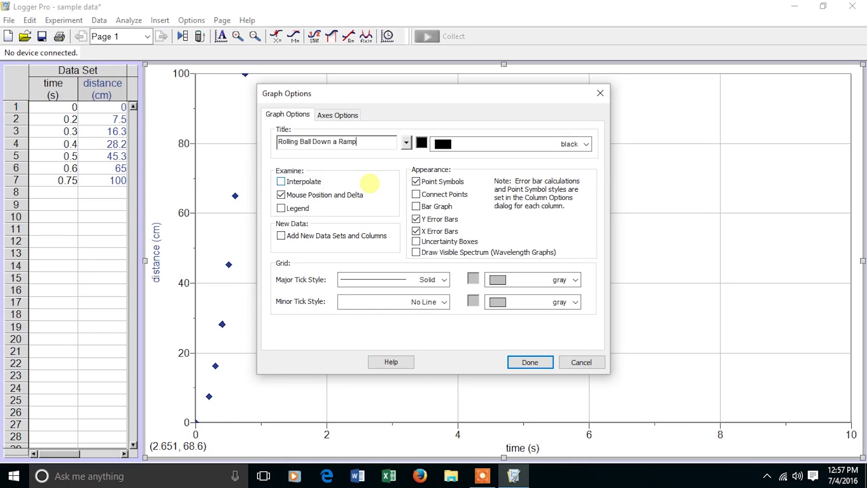
Set the distance axis to manual scaling with top 110, and autoscale time from 0.
left_click(333, 119)
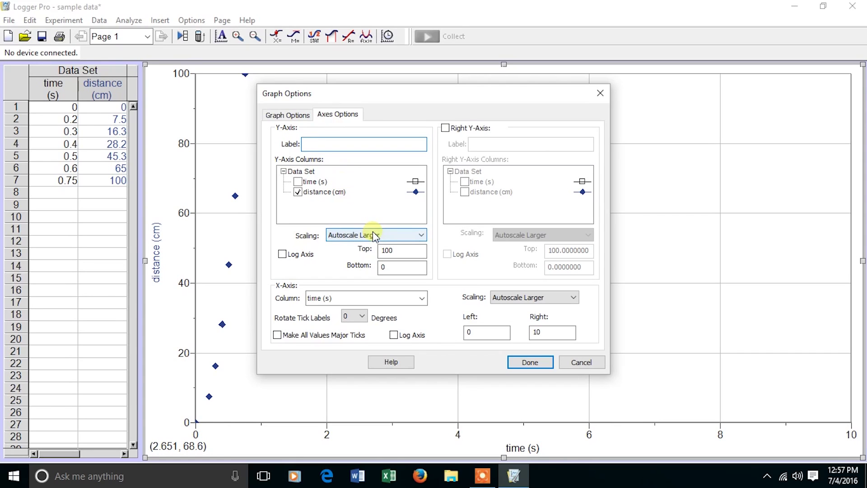
left_click(422, 236)
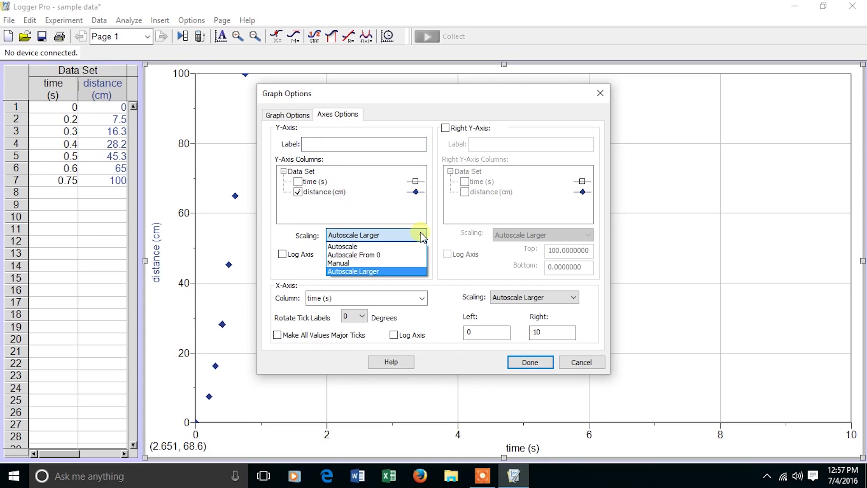
left_click(393, 263)
left_click(410, 256)
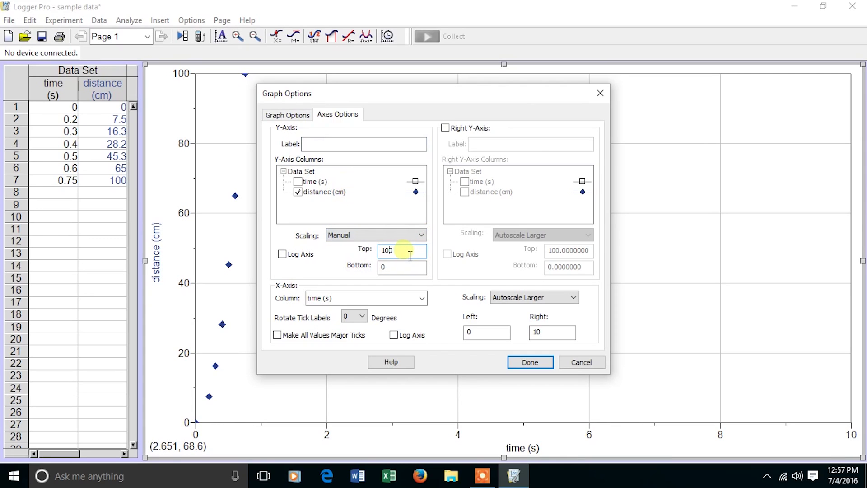
key("BackSpace")
key("BackSpace")
type("10")
left_click(572, 298)
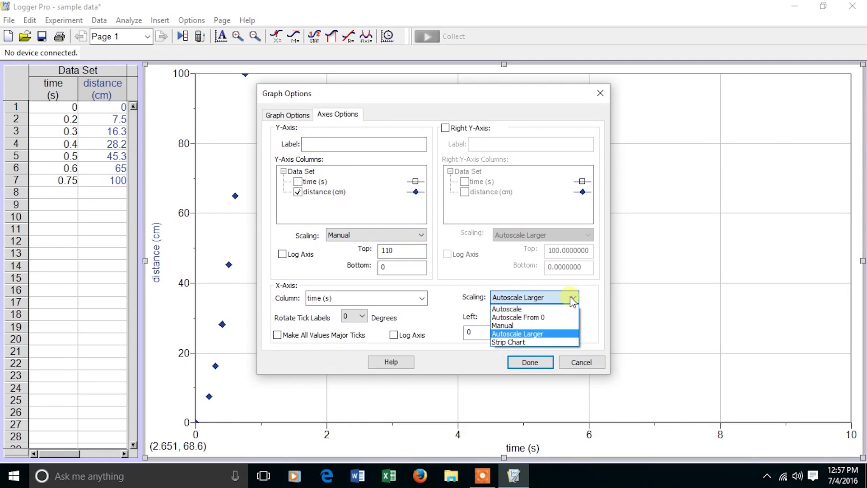
left_click(555, 317)
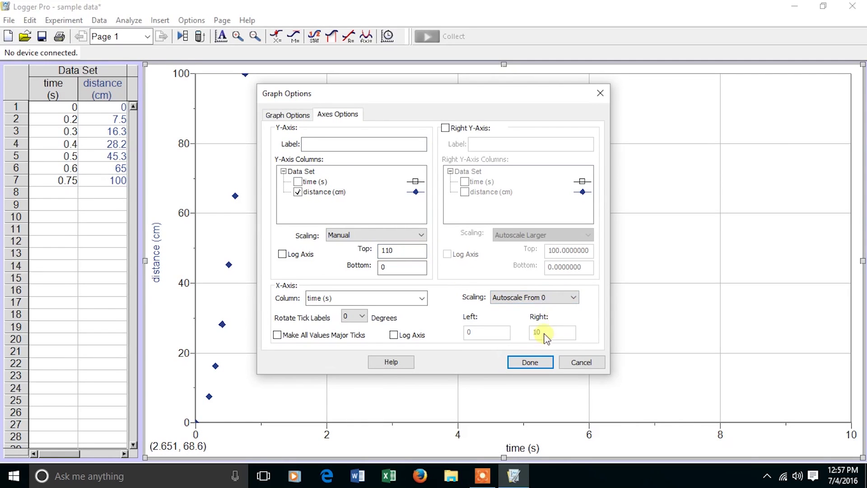
left_click(541, 361)
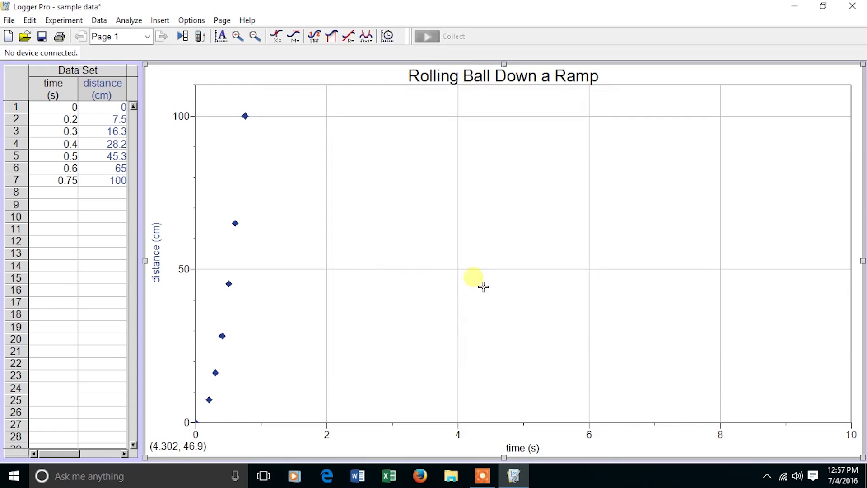
right_click(472, 276)
Autoscale the graph so it spans 0–0.8 s and 0–100 cm.
mouse_move(493, 343)
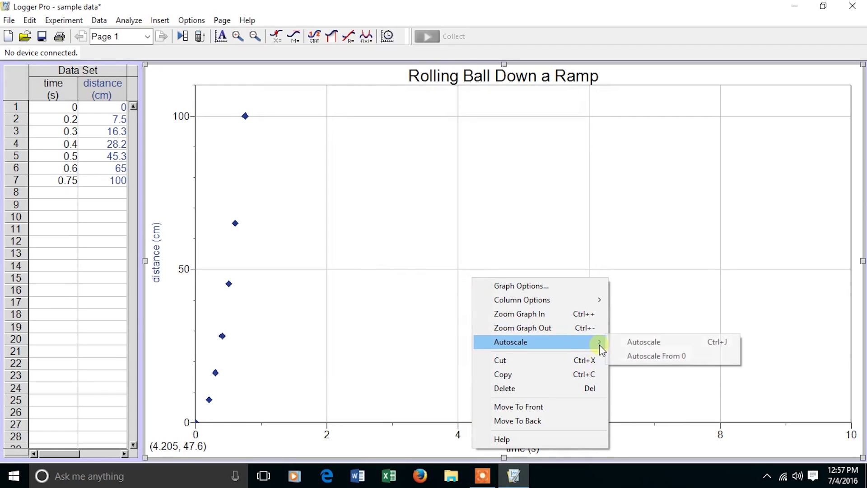
left_click(623, 345)
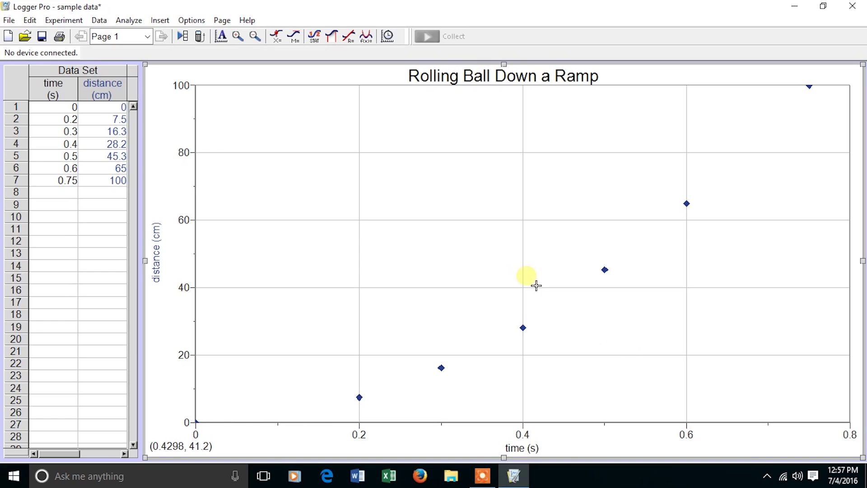
Create a calculated column 'time squared' with short name t² and units s².
left_click(98, 21)
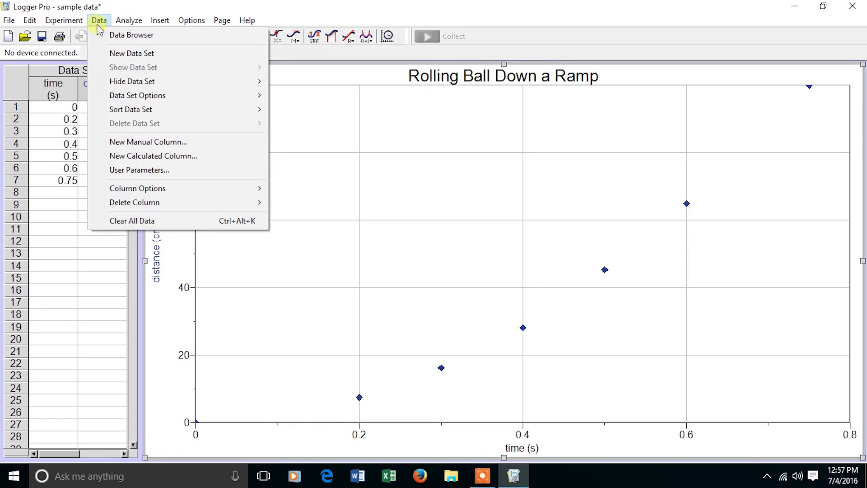
left_click(132, 155)
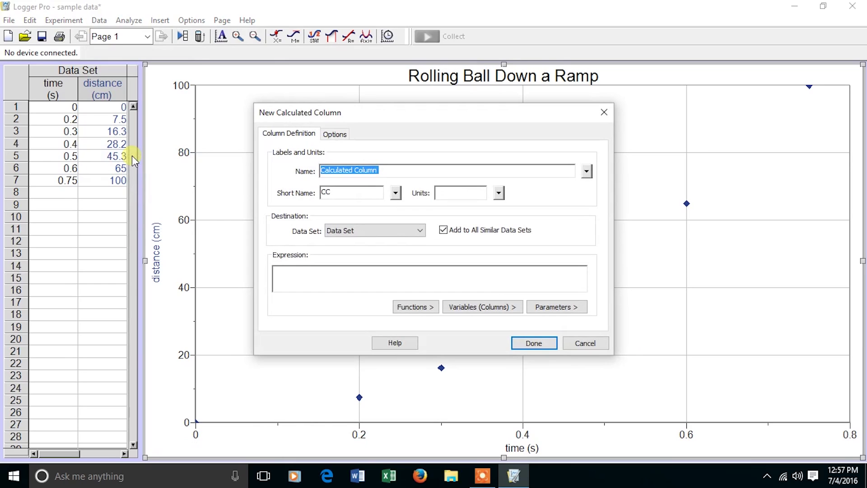
type("time s")
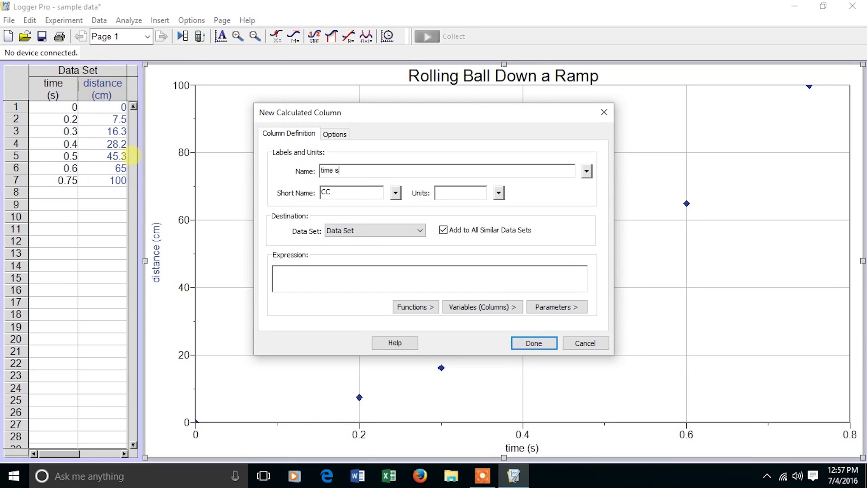
type("quared")
left_click(328, 194)
key("BackSpace")
key("BackSpace")
type("t")
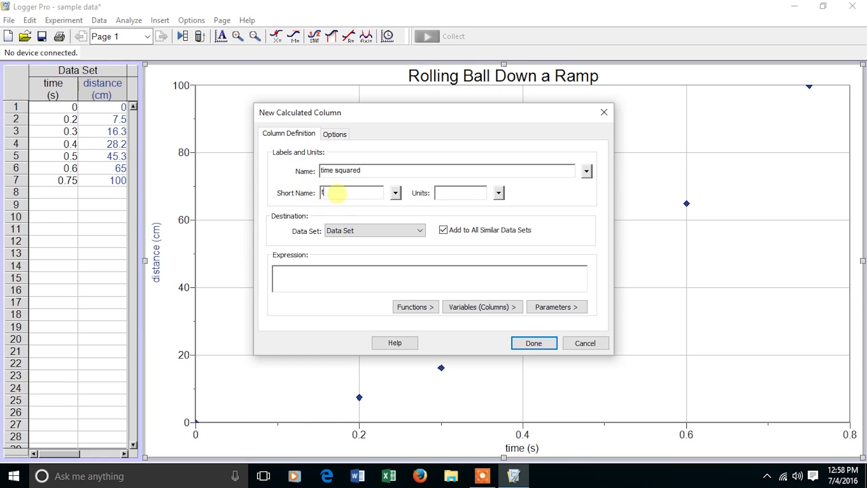
left_click(396, 195)
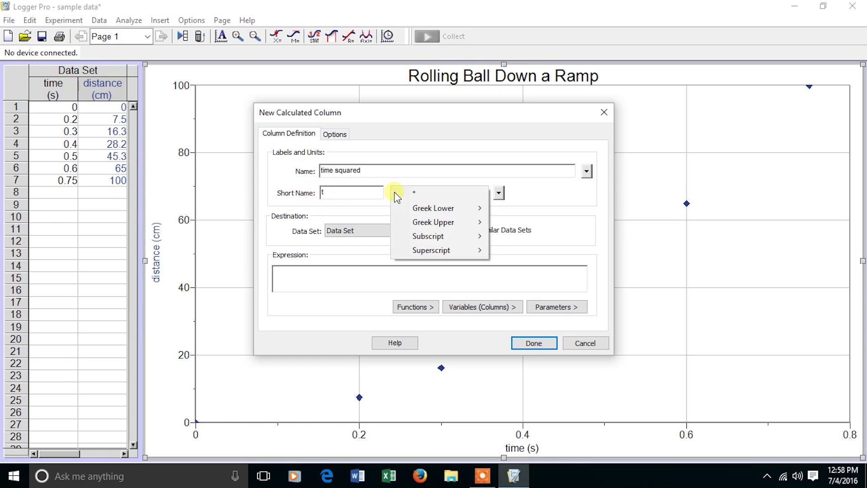
mouse_move(435, 249)
left_click(506, 276)
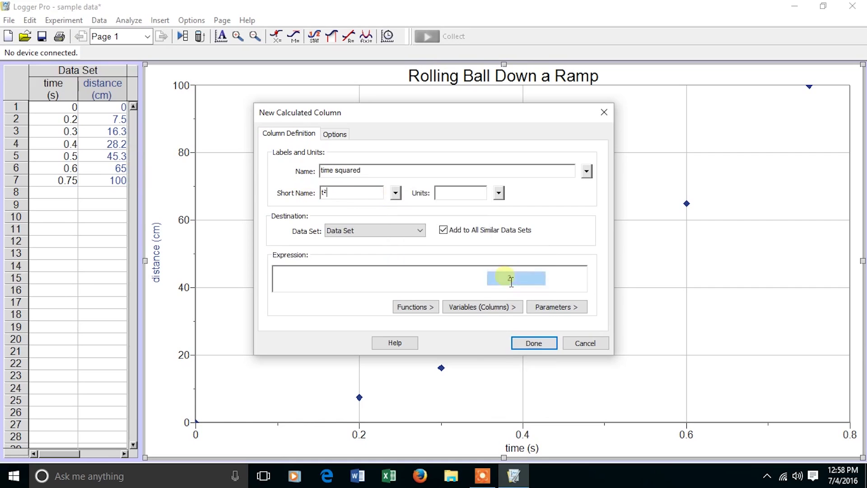
left_click(456, 194)
type("s")
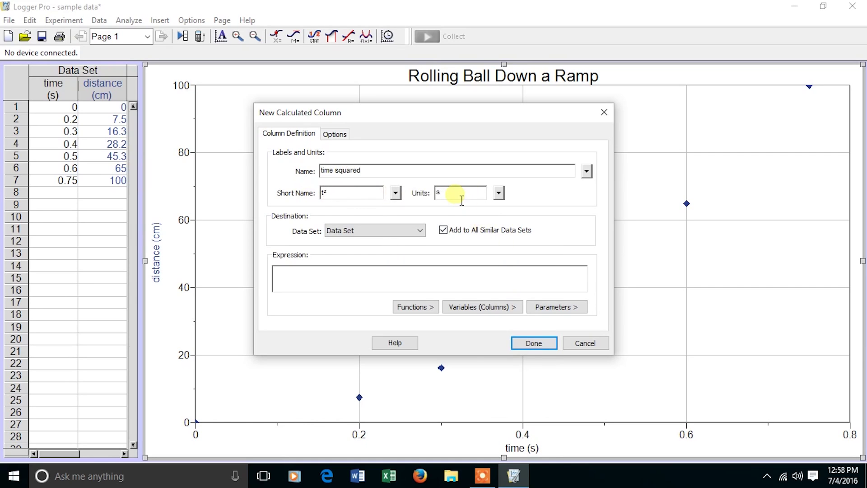
left_click(499, 193)
mouse_move(533, 247)
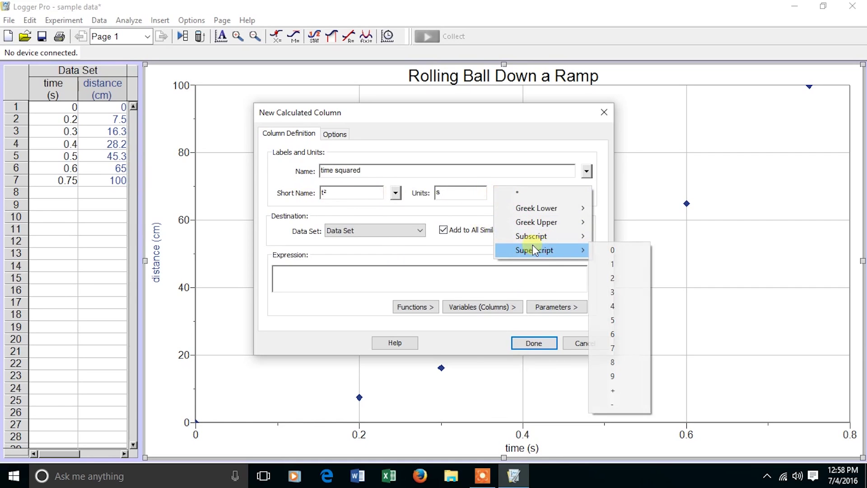
left_click(602, 273)
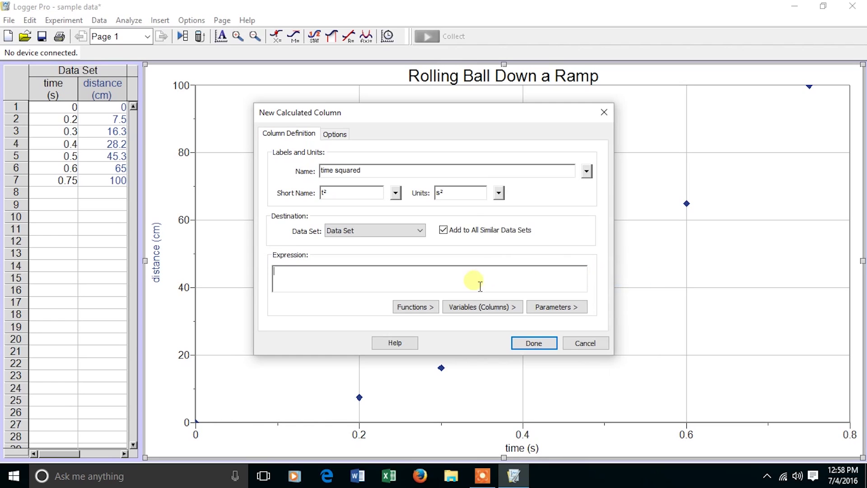
Set the column expression to "time"*"time" and finish creating it.
left_click(478, 308)
left_click(478, 309)
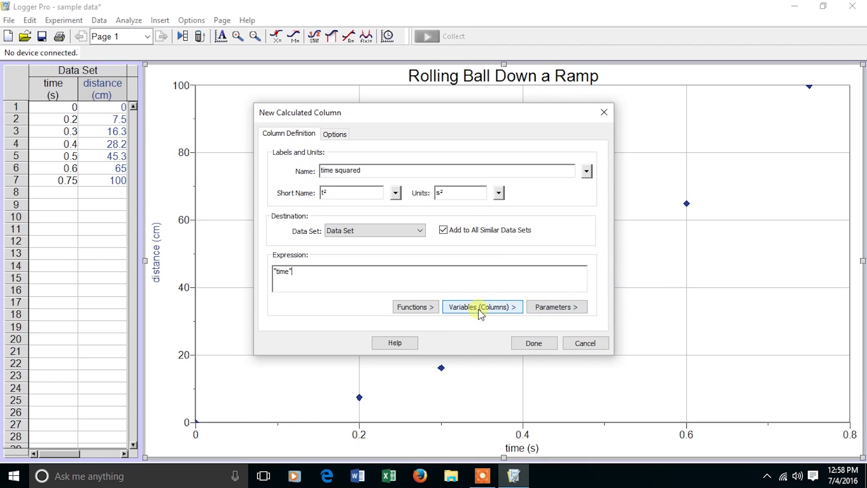
type("*")
left_click(478, 309)
left_click(478, 311)
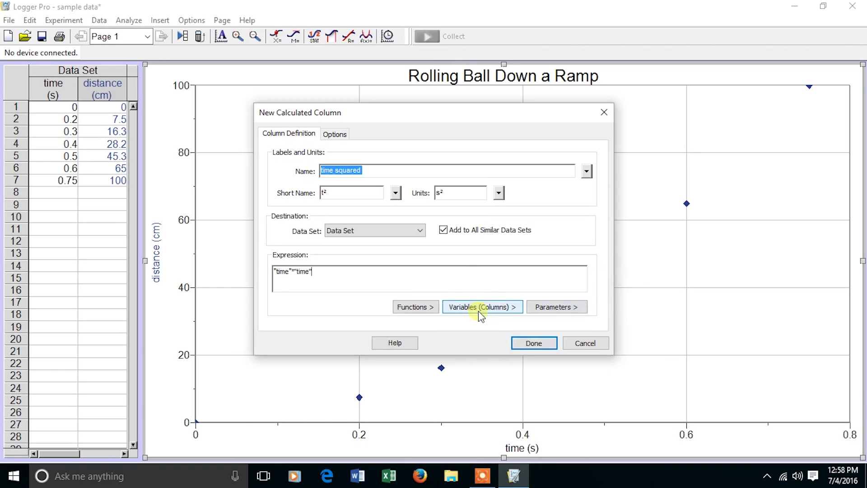
left_click(531, 344)
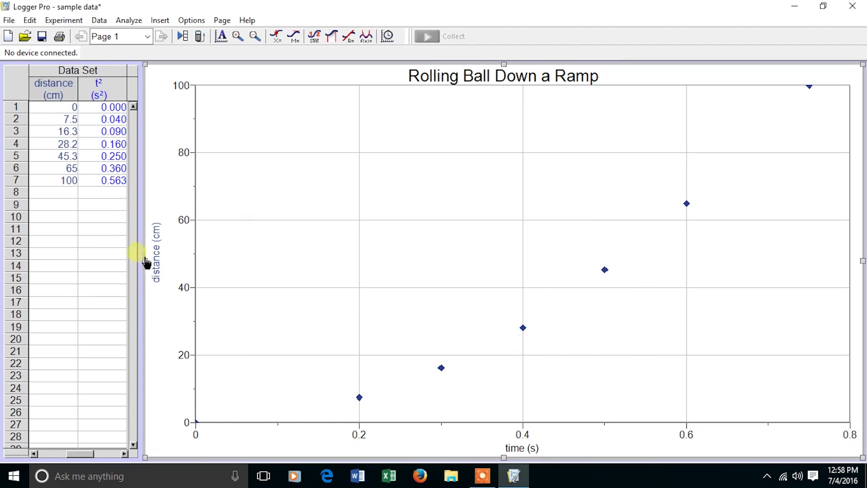
Widen the data table and shift the graph's left edge right so the t² column shows.
left_click(131, 267)
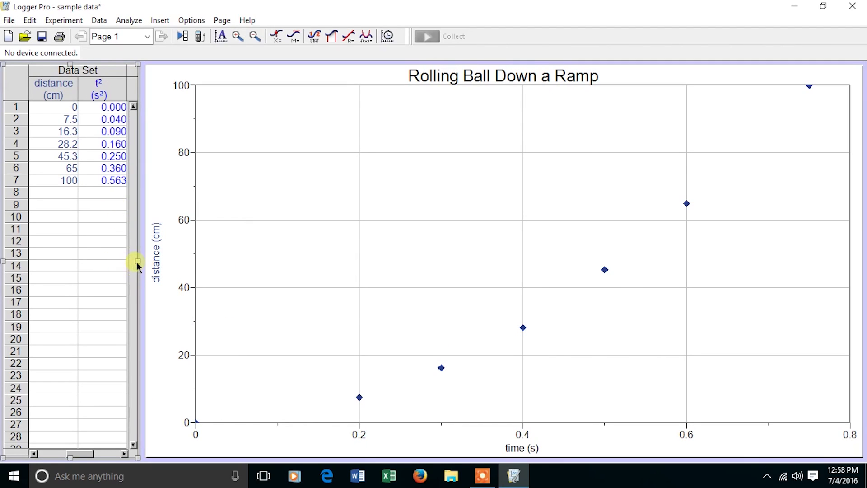
left_click_drag(137, 262, 187, 261)
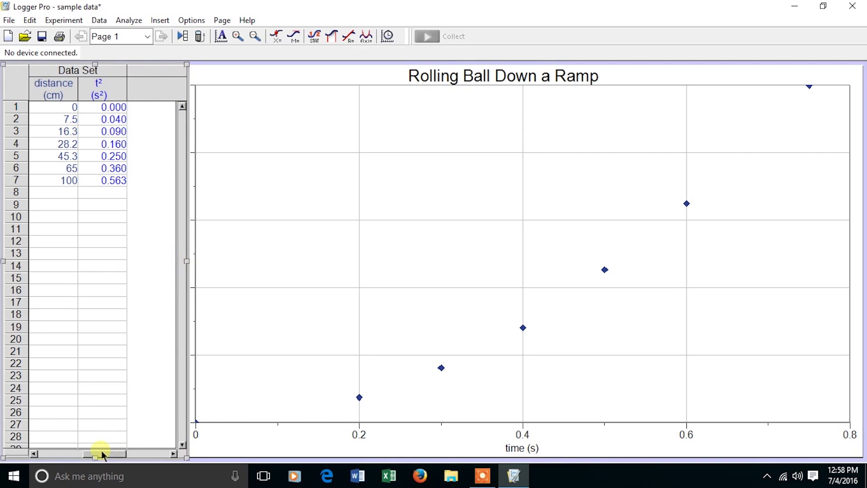
left_click_drag(101, 450, 77, 449)
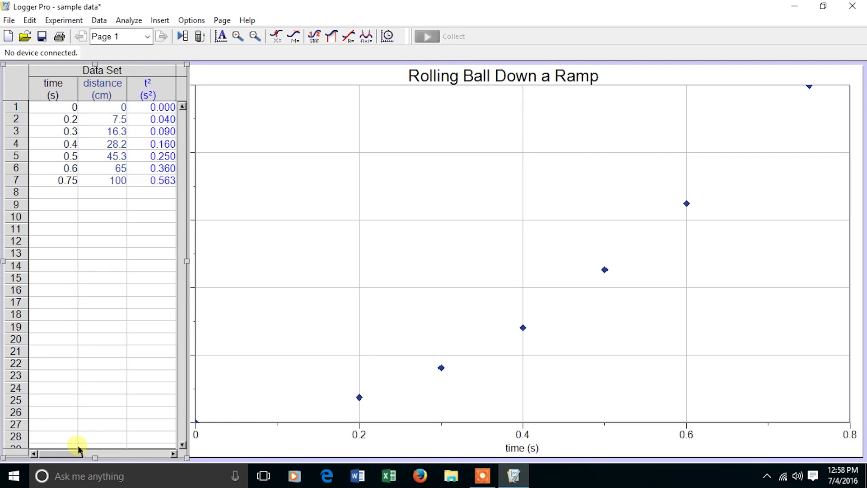
left_click(280, 332)
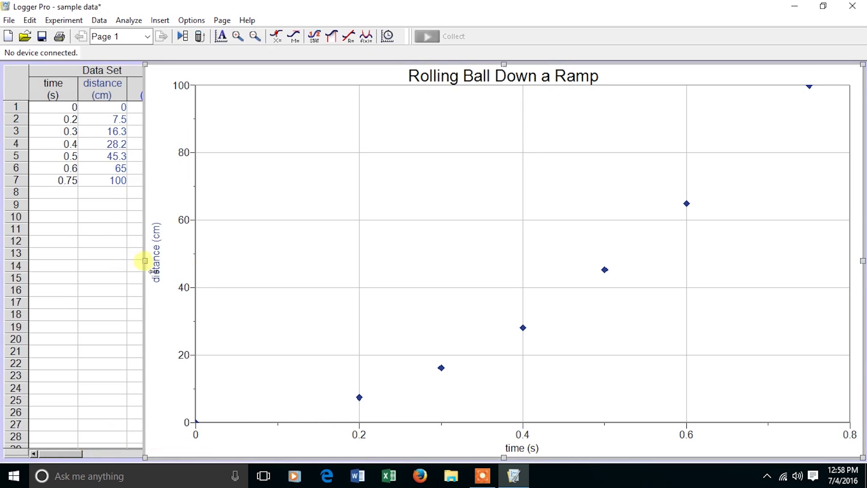
left_click_drag(145, 261, 190, 261)
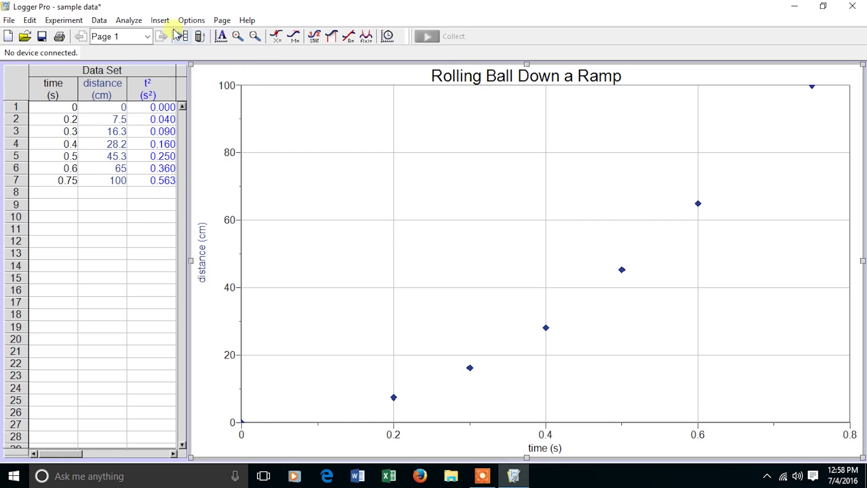
left_click(162, 20)
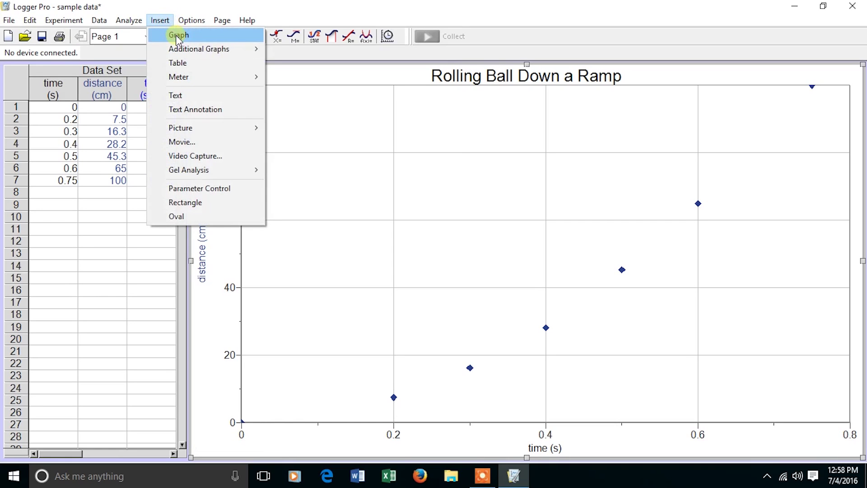
Insert a second graph and drag its top-right corner to enlarge it.
left_click(175, 34)
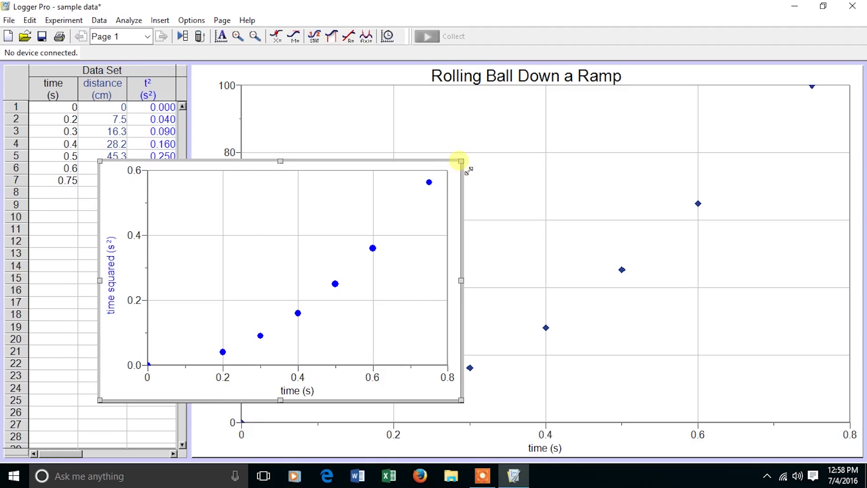
left_click_drag(461, 161, 639, 65)
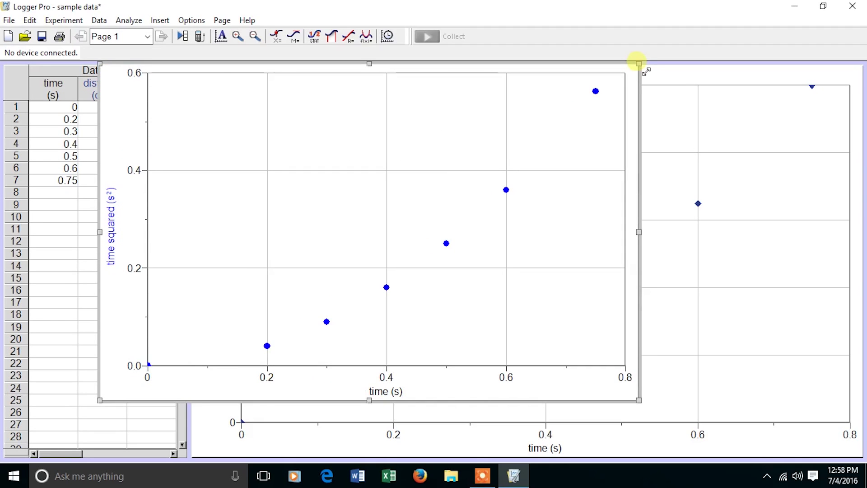
Title the new graph 'Distance versus time squared'.
double_click(317, 173)
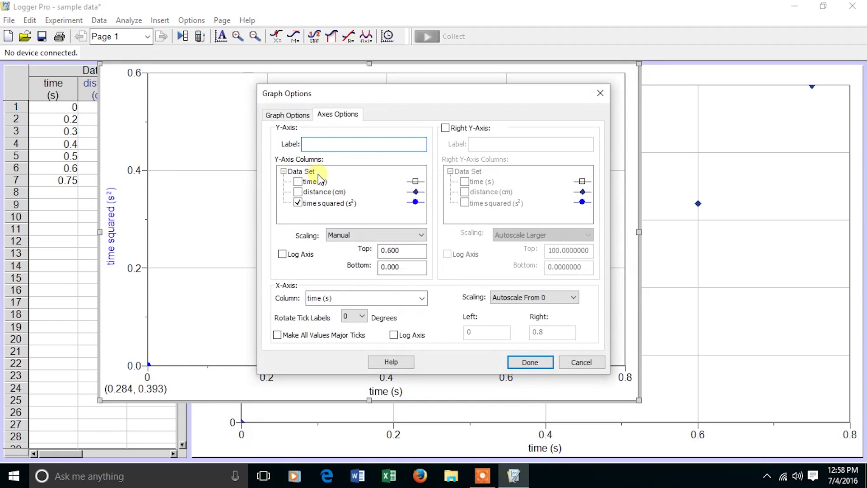
left_click(287, 115)
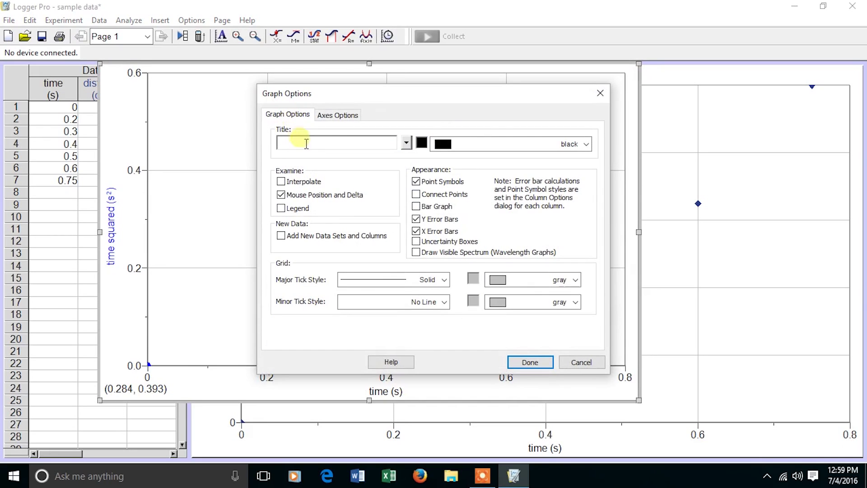
type("Distance versu")
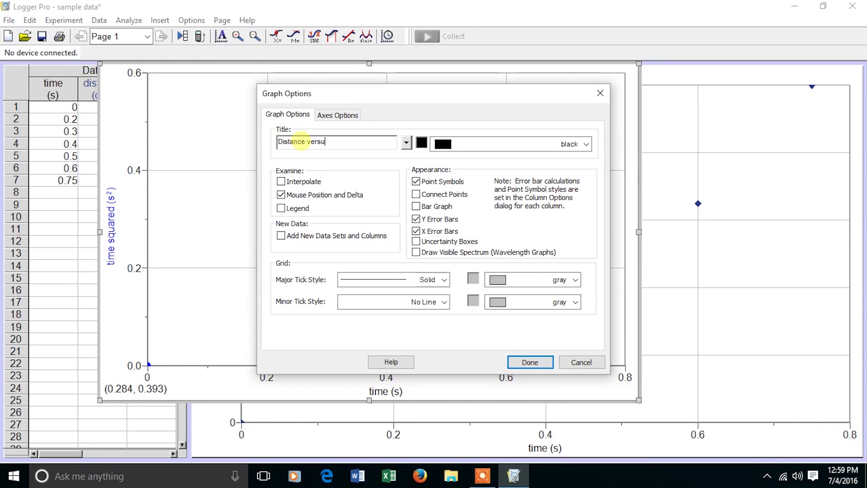
type("s time sqa")
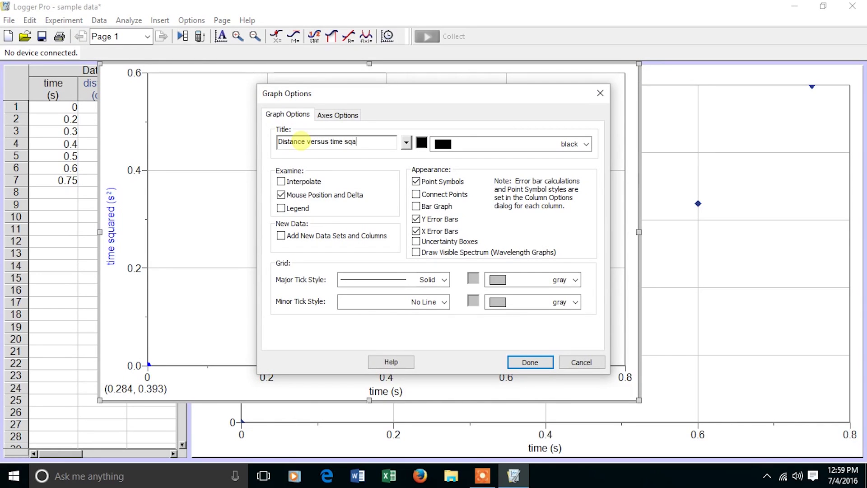
key("BackSpace")
type("uared")
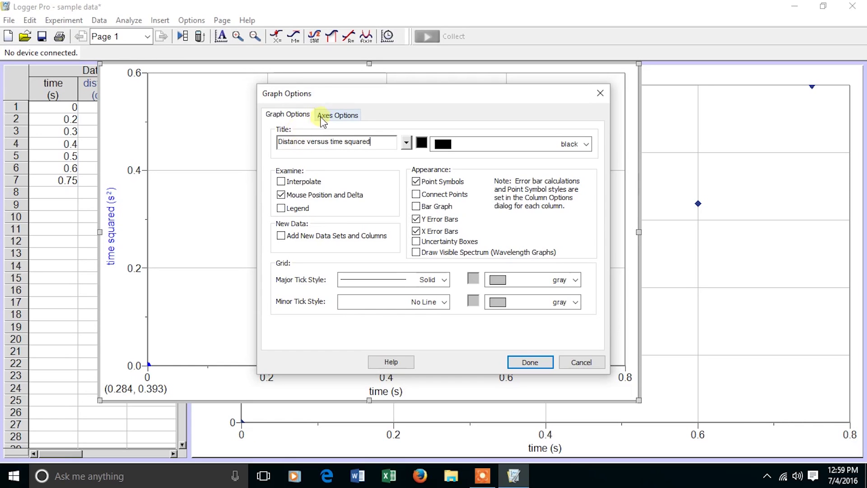
Plot distance against time squared, with the vertical axis top set to 110.
left_click(324, 115)
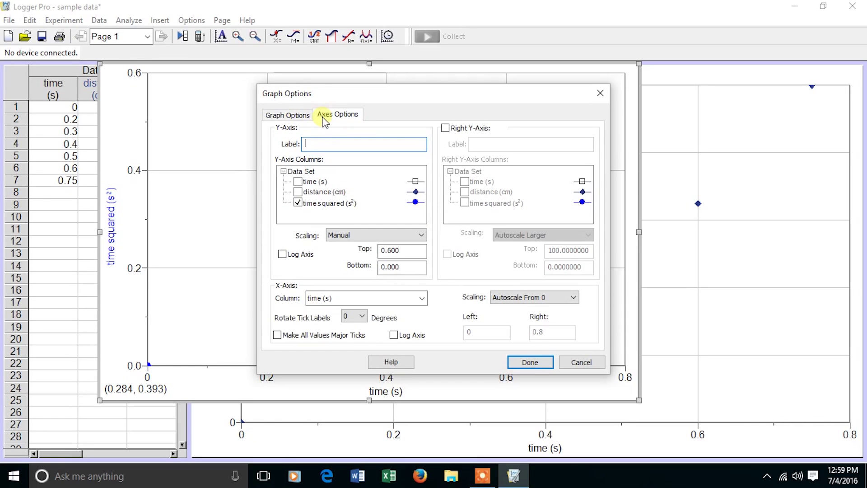
left_click(298, 192)
left_click(299, 204)
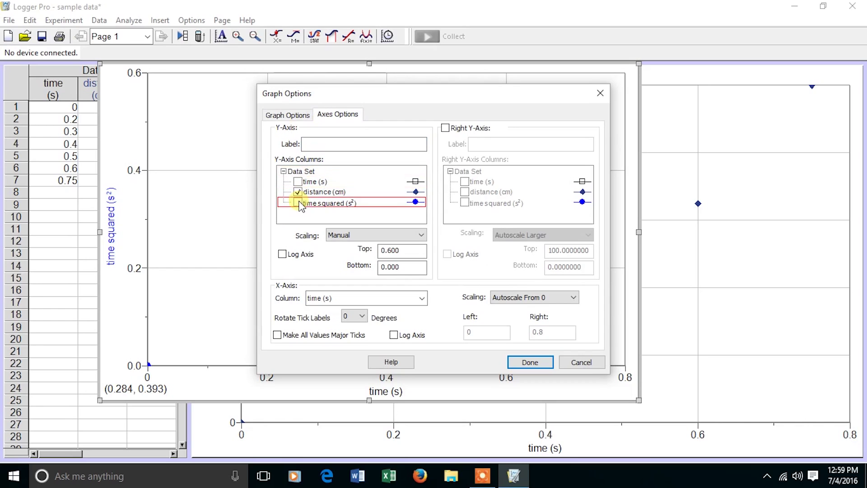
left_click(413, 254)
key("BackSpace")
key("BackSpace")
key("BackSpace")
key("BackSpace")
key("BackSpace")
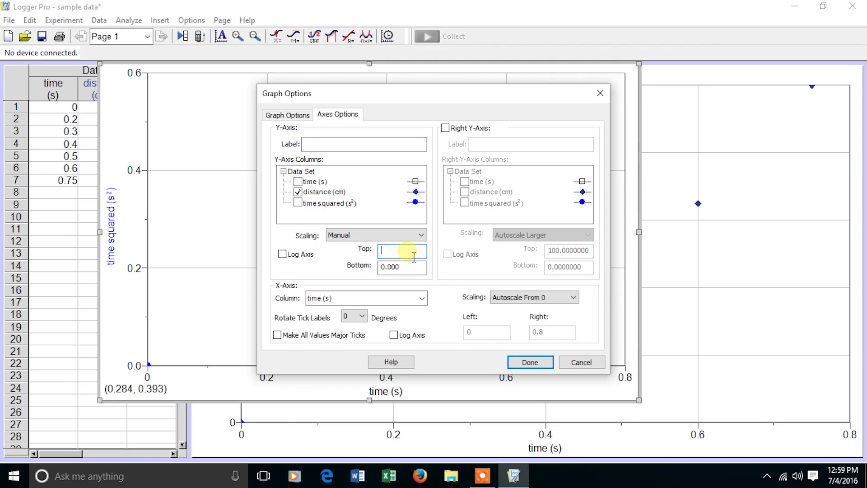
type("110")
left_click(422, 298)
left_click(401, 333)
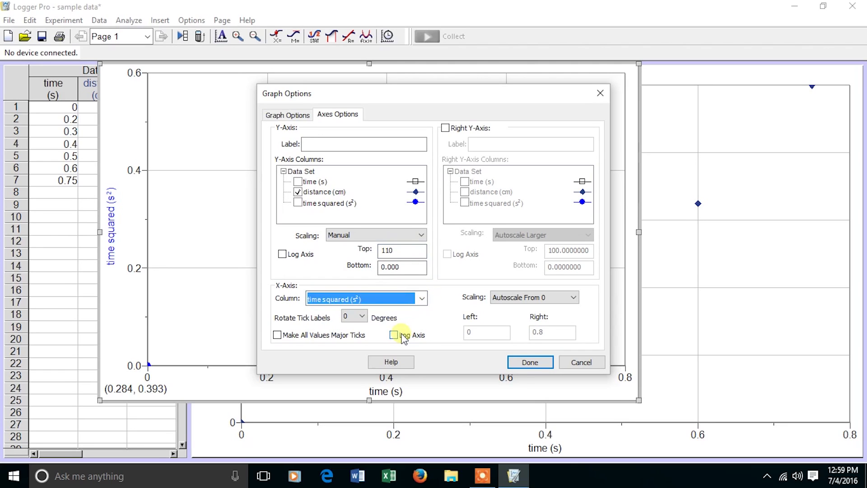
left_click(528, 362)
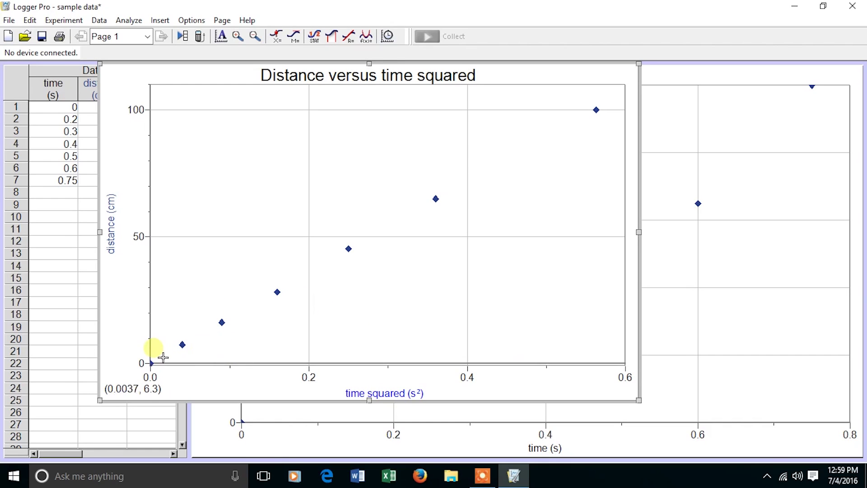
Fit a line to all points, giving slope 177.9 cm/s² and intercept 0.3616 cm.
left_click_drag(153, 347, 618, 249)
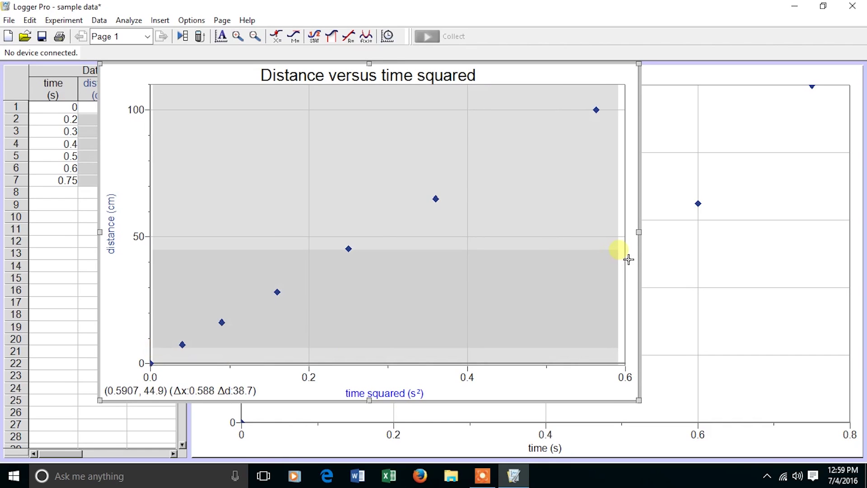
left_click(352, 44)
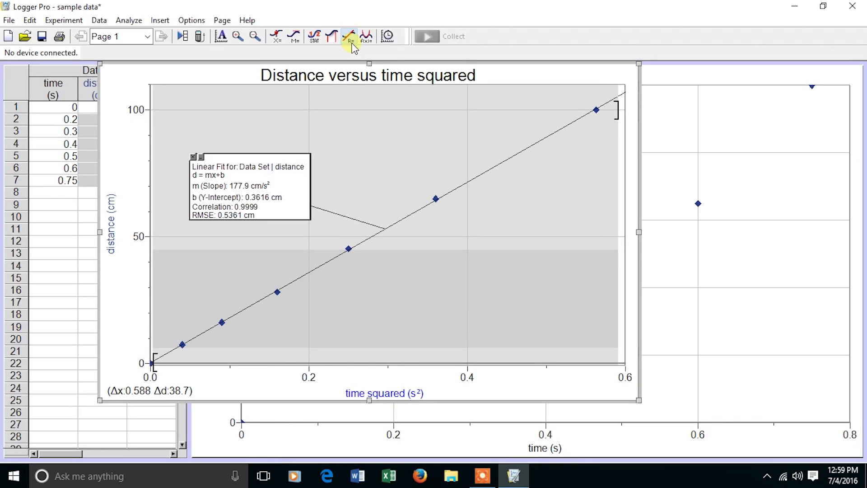
left_click(388, 137)
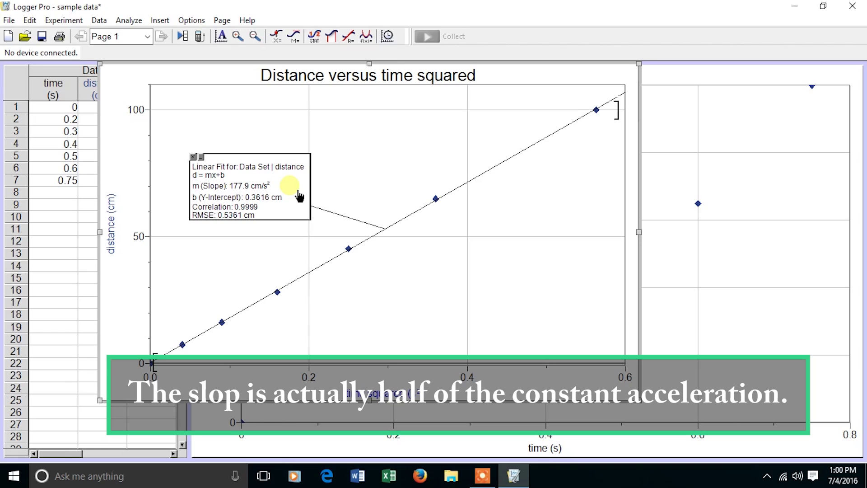
Open the Logger Pro Help window showing the index and Help Topics overview.
left_click(79, 294)
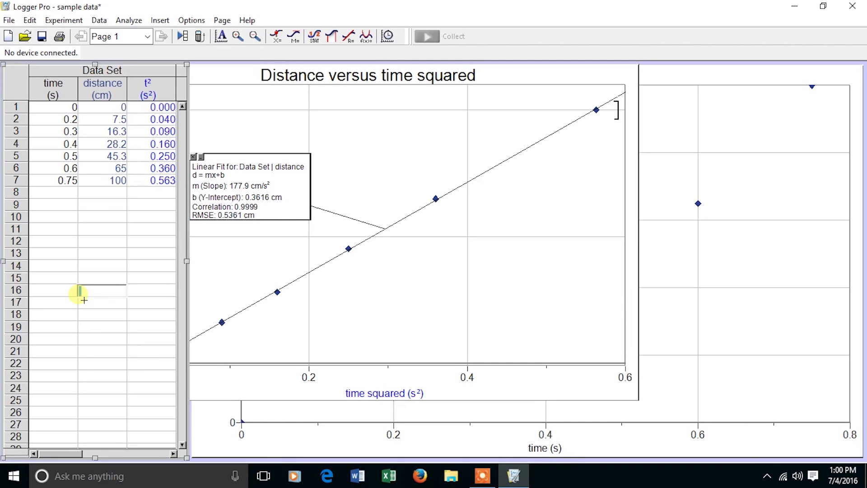
left_click(252, 346)
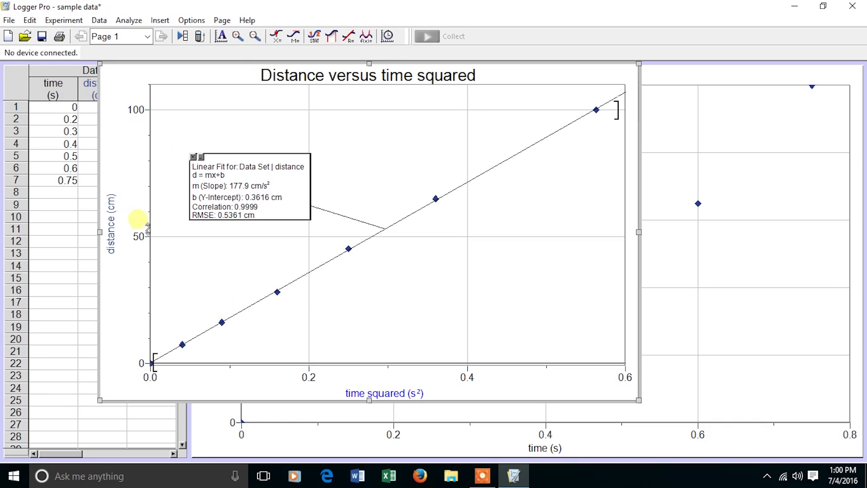
left_click(246, 20)
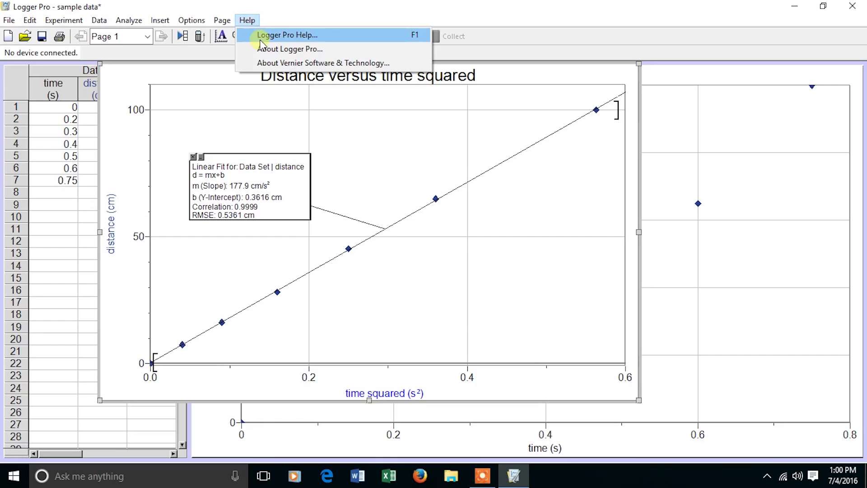
left_click(256, 36)
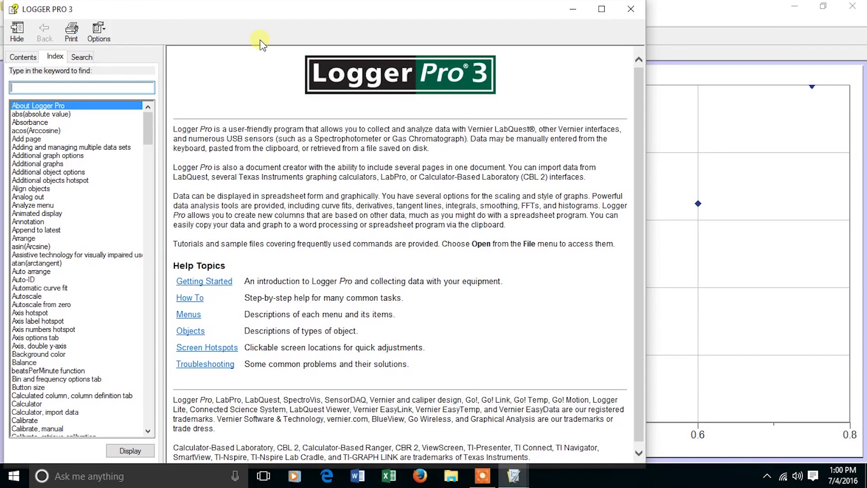